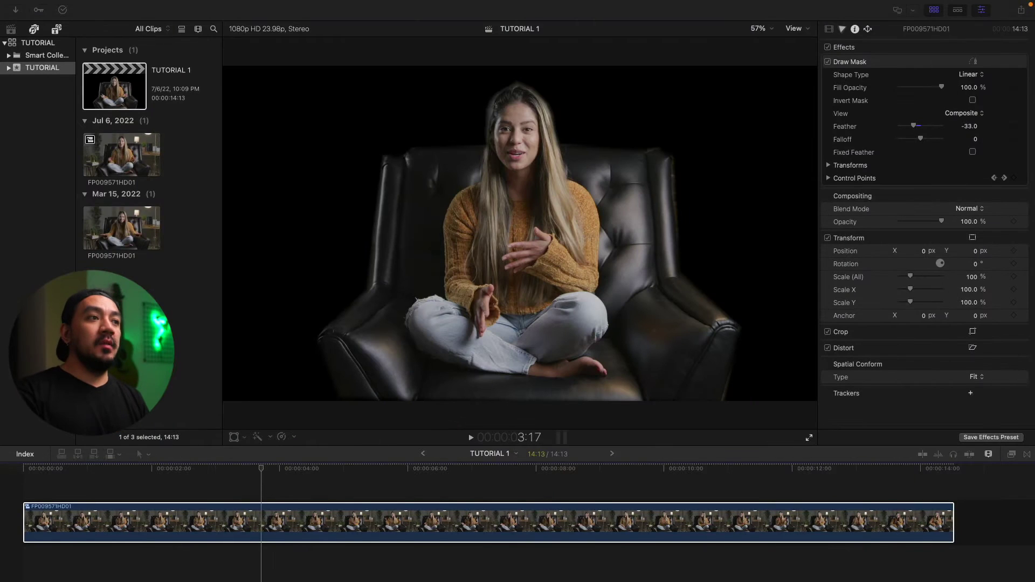
Step: Select the FP009571HD01 masked clip in the TUTORIAL 1 timeline
left_click(348, 523)
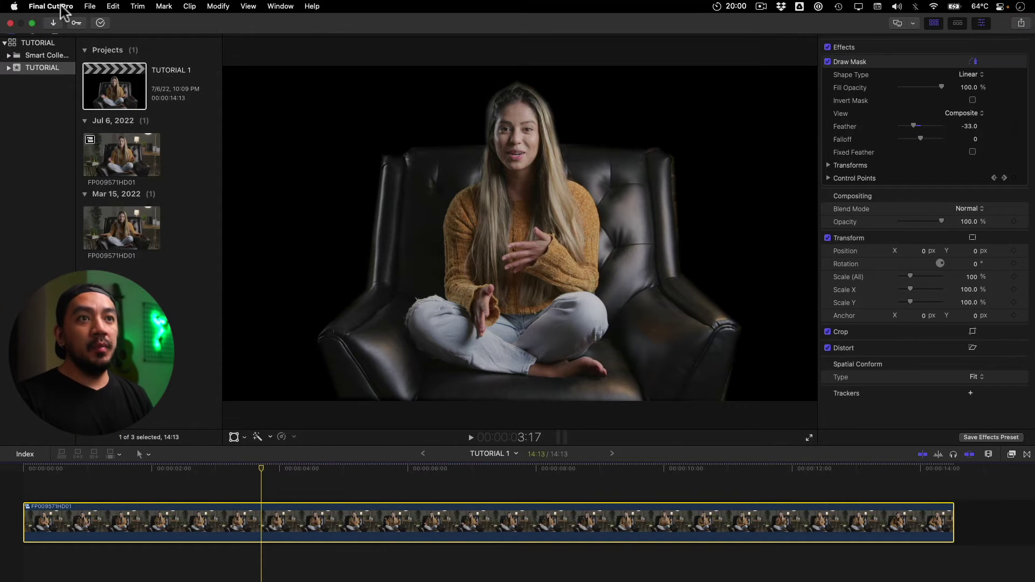
Step: Set Player Background to White in the Playback preferences
left_click(61, 7)
left_click(48, 40)
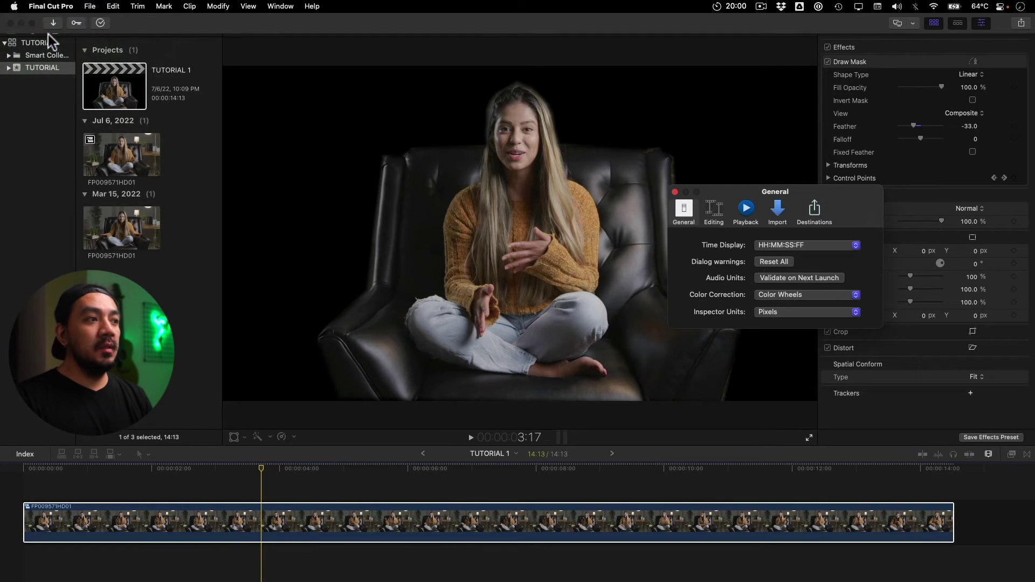
left_click(745, 210)
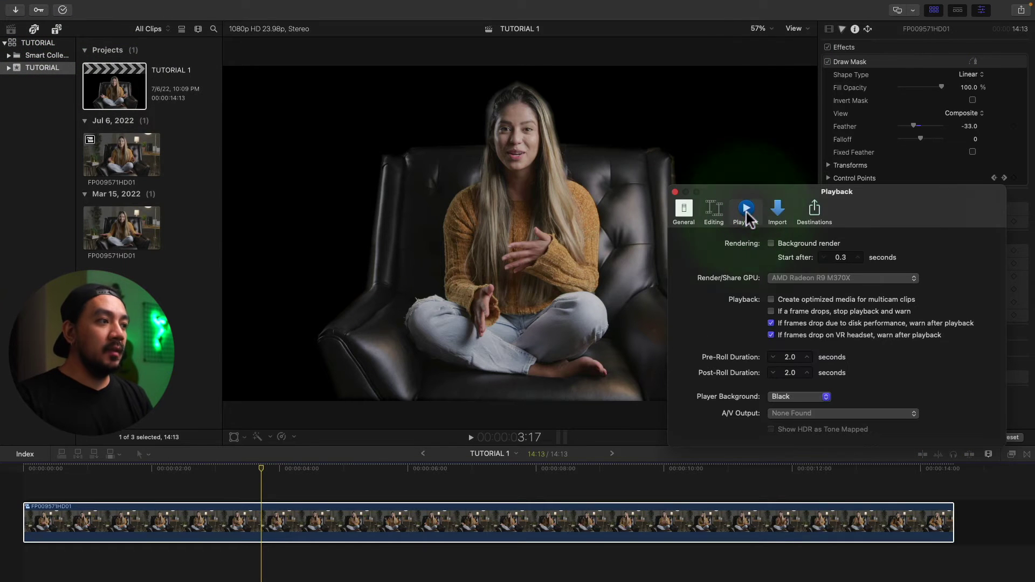
left_click(772, 396)
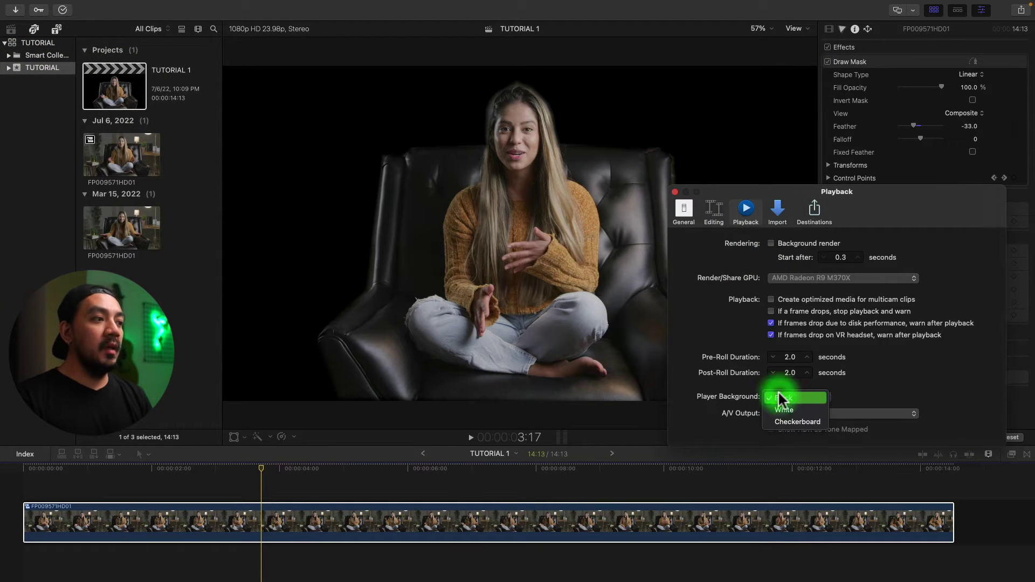
left_click(788, 408)
left_click_drag(780, 214, 793, 441)
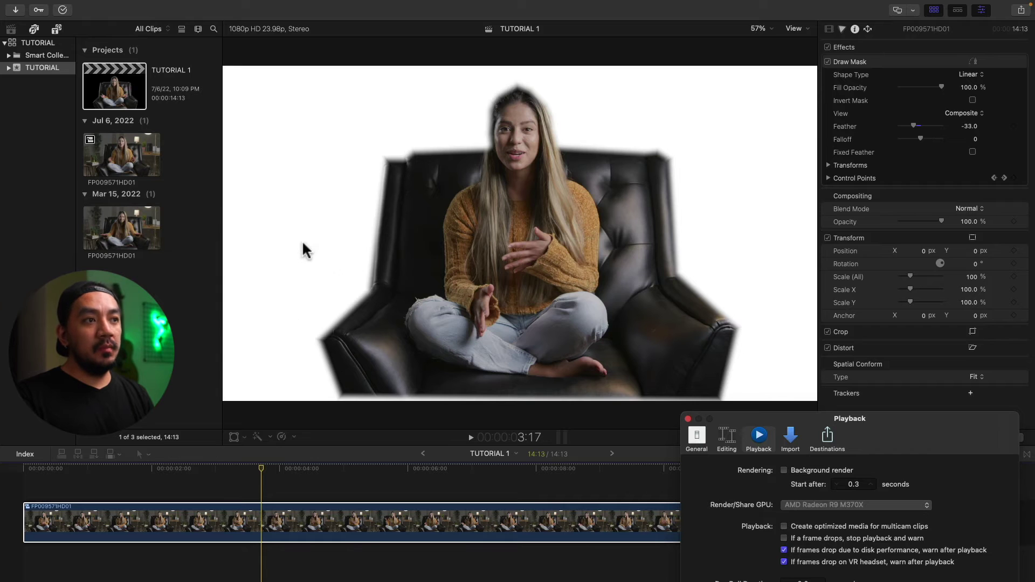
Step: Change the Playback preferences' Player Background from White to Black
left_click_drag(809, 419, 813, 326)
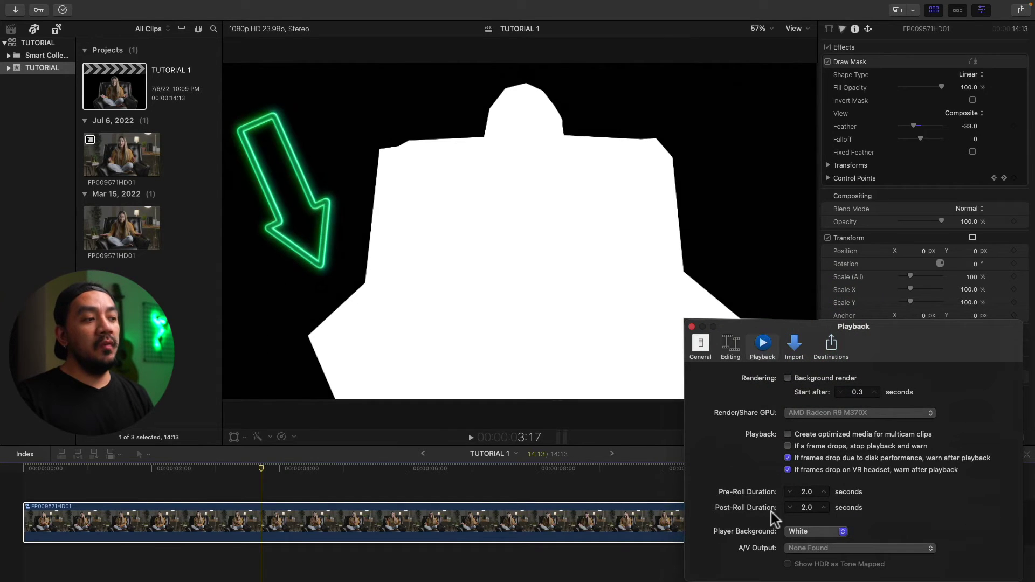
left_click(797, 532)
left_click(800, 518)
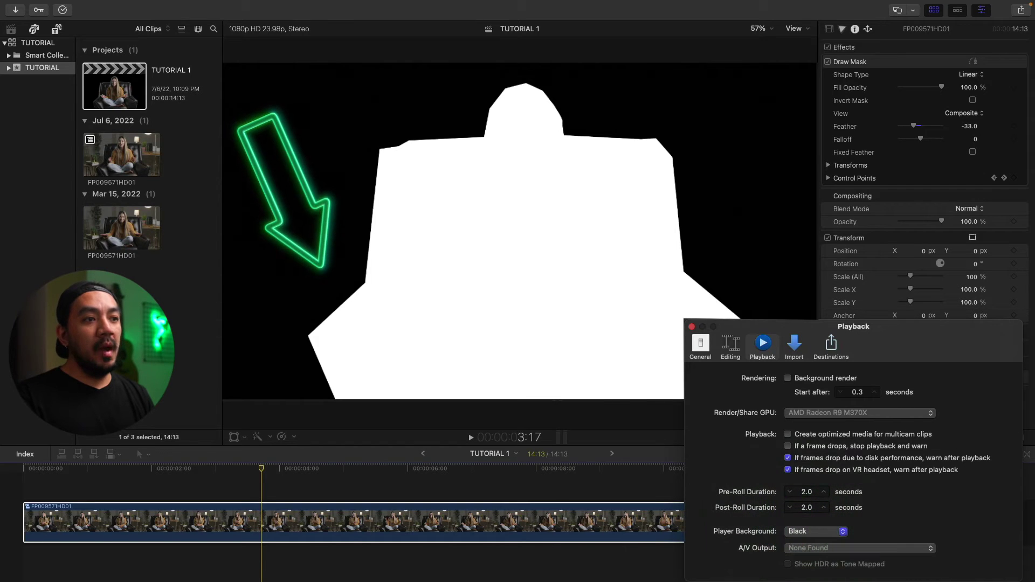
left_click_drag(811, 331, 801, 231)
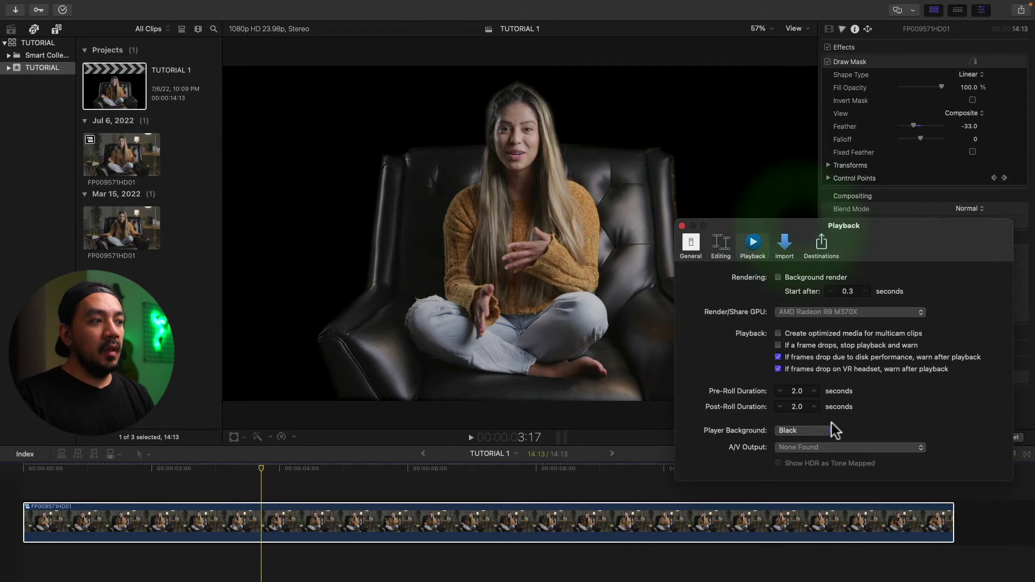
Step: Set Player Background to Checkerboard in the Playback preferences
left_click(821, 432)
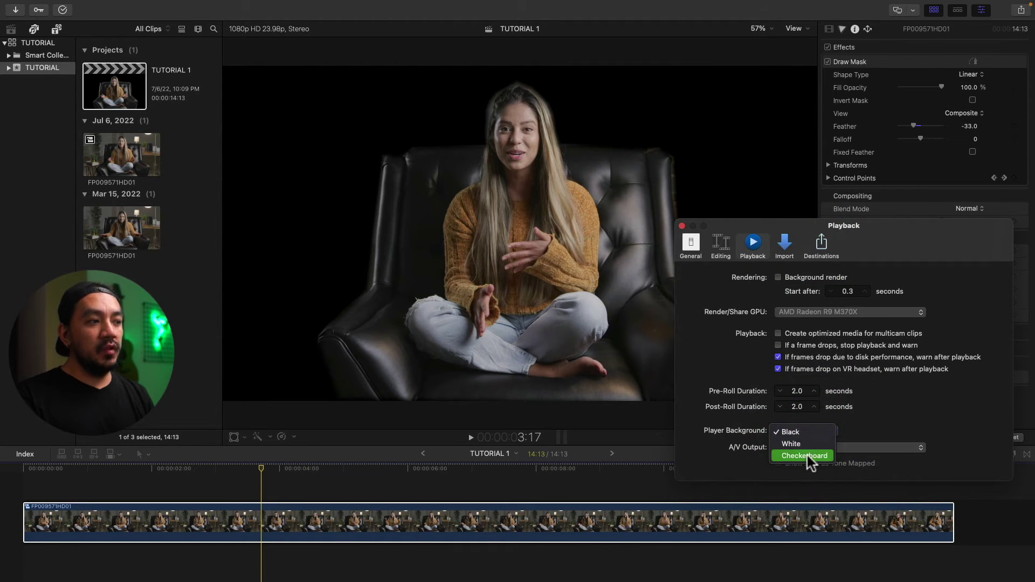
left_click(808, 456)
left_click_drag(774, 230, 796, 330)
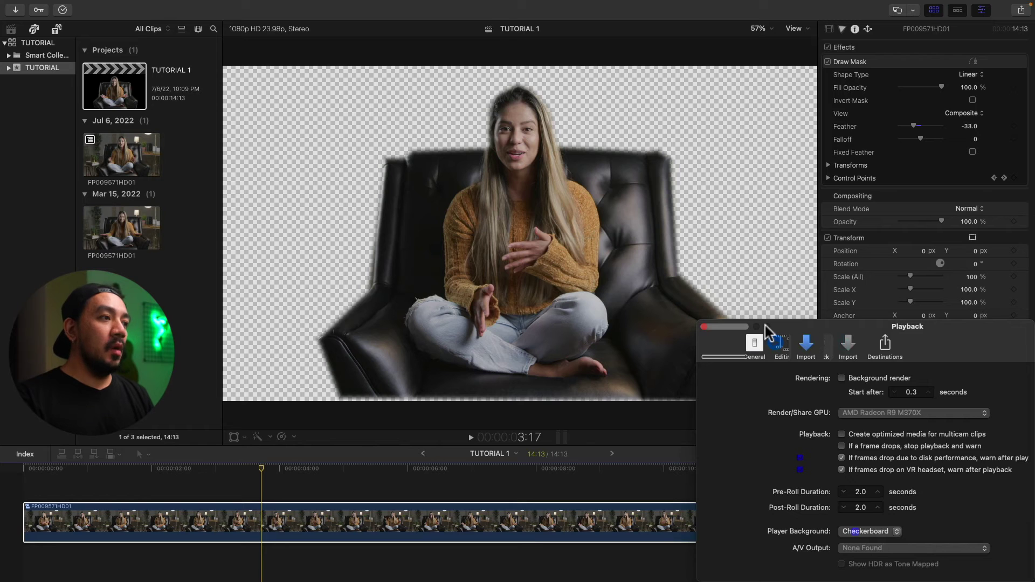
Step: Switch Player Background to Black, then to White, to compare
left_click(840, 535)
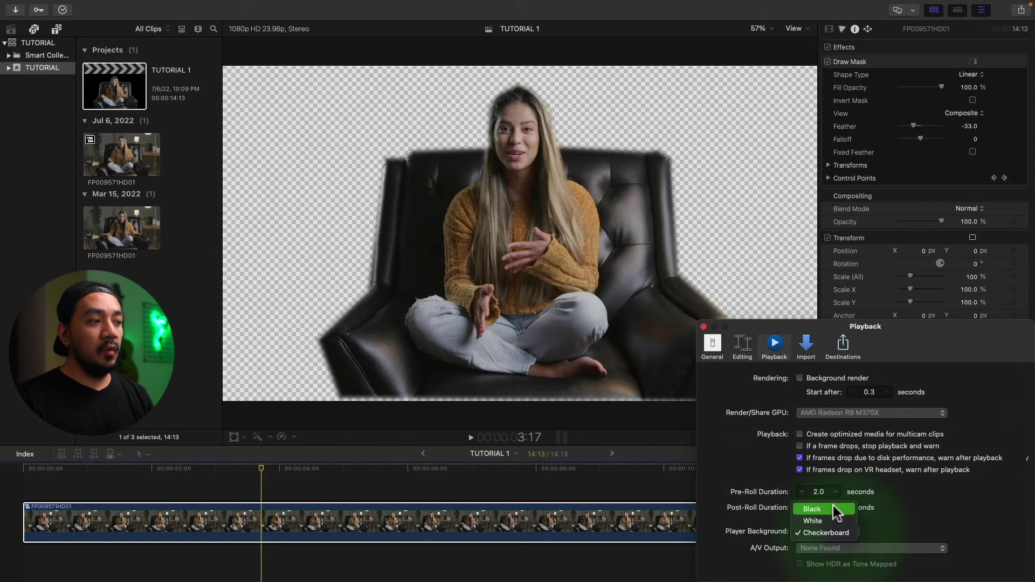
left_click(833, 504)
left_click(827, 531)
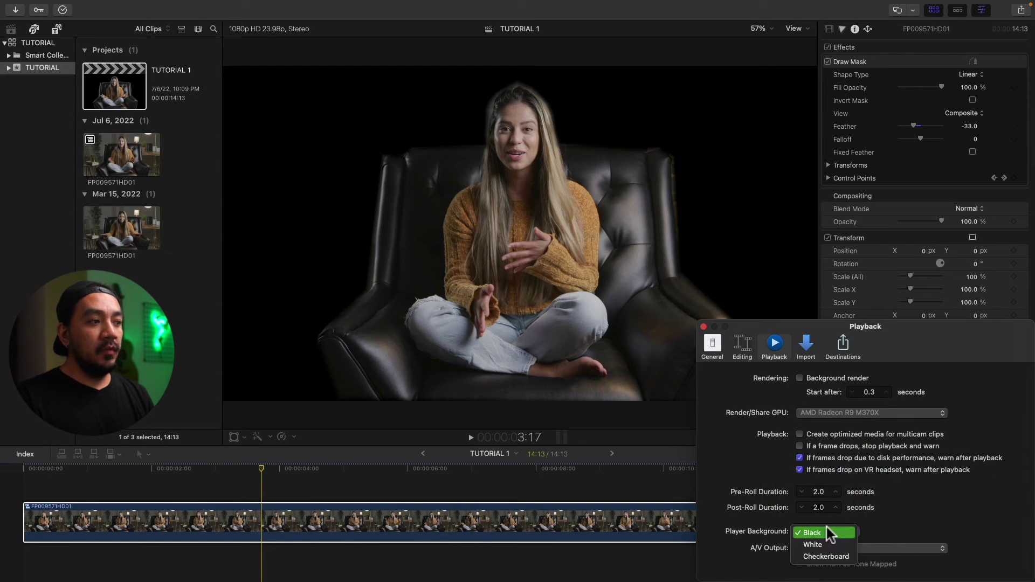
left_click(823, 538)
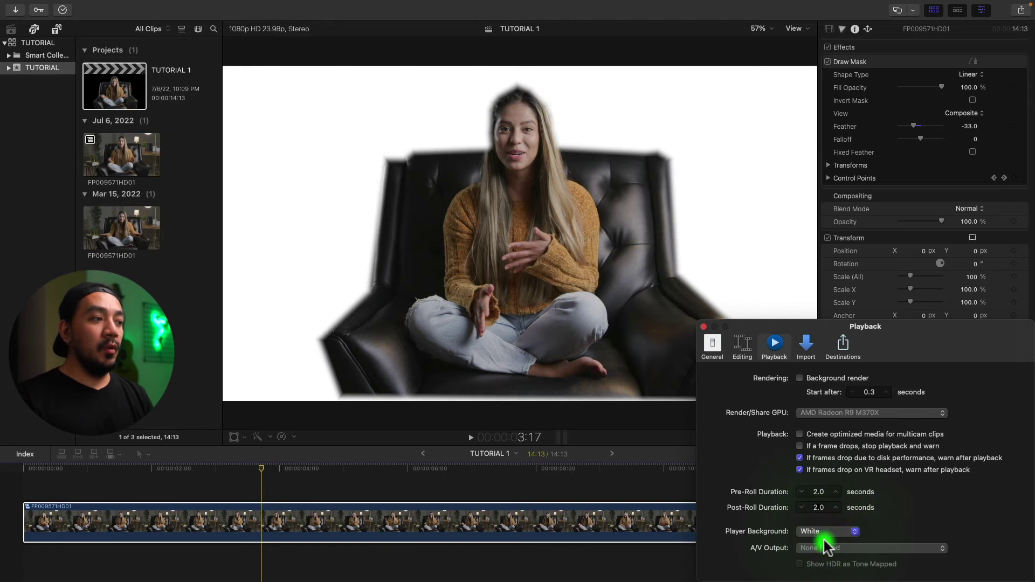
Step: Return Player Background to Checkerboard, close Preferences, and nudge the playhead earlier
left_click(826, 537)
left_click_drag(797, 323, 633, 75)
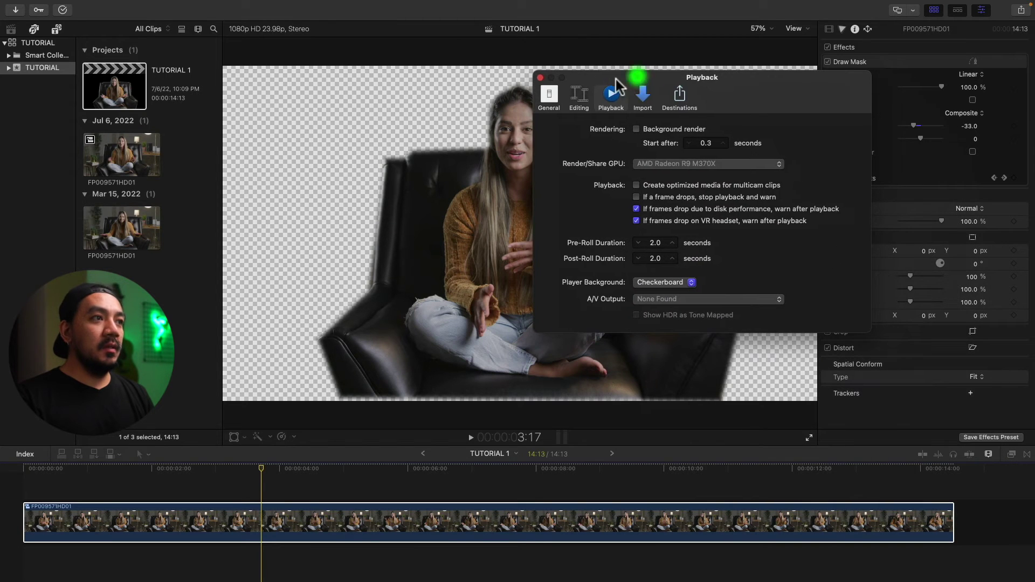
left_click(540, 78)
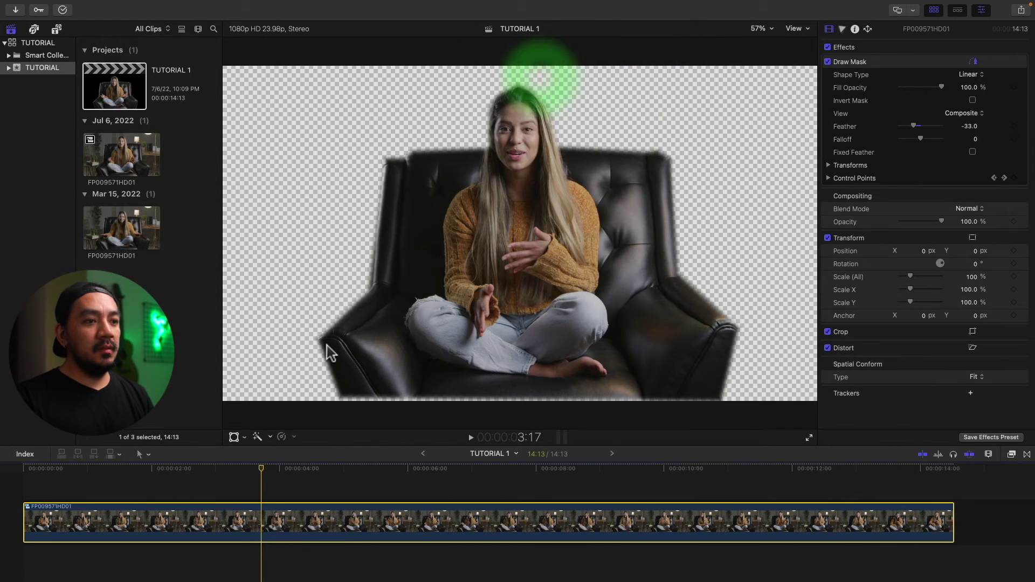
left_click(245, 474)
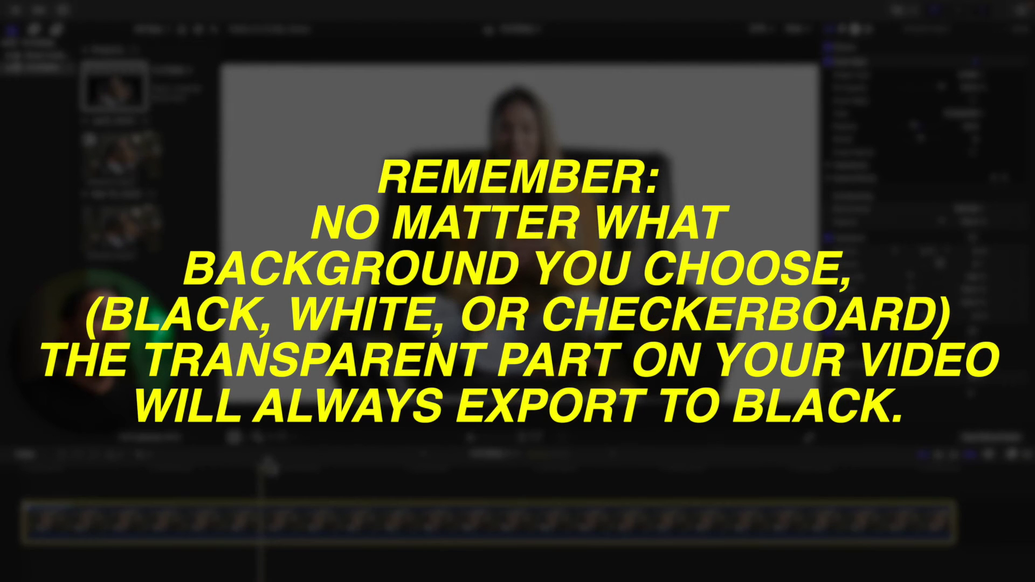